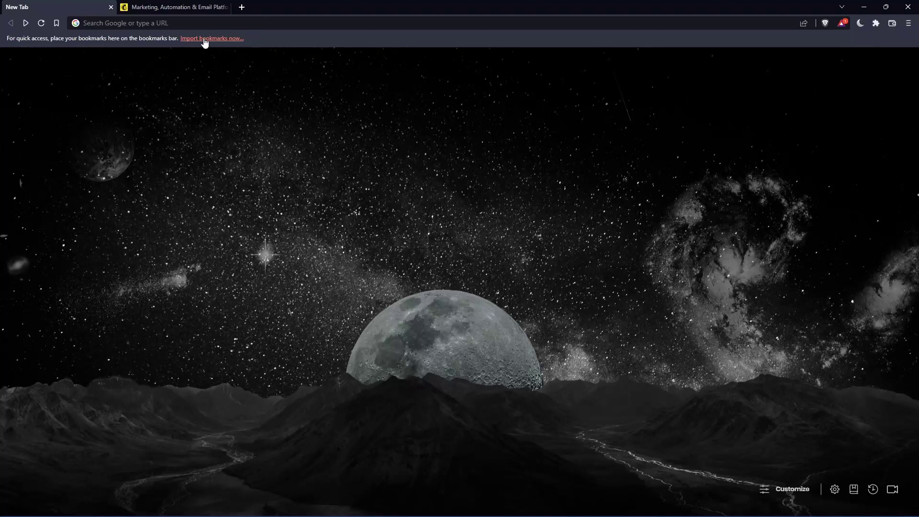
# Enter mailchimp.com in the new tab's address bar until the Mailchimp suggestion appears
pyautogui.click(193, 27)
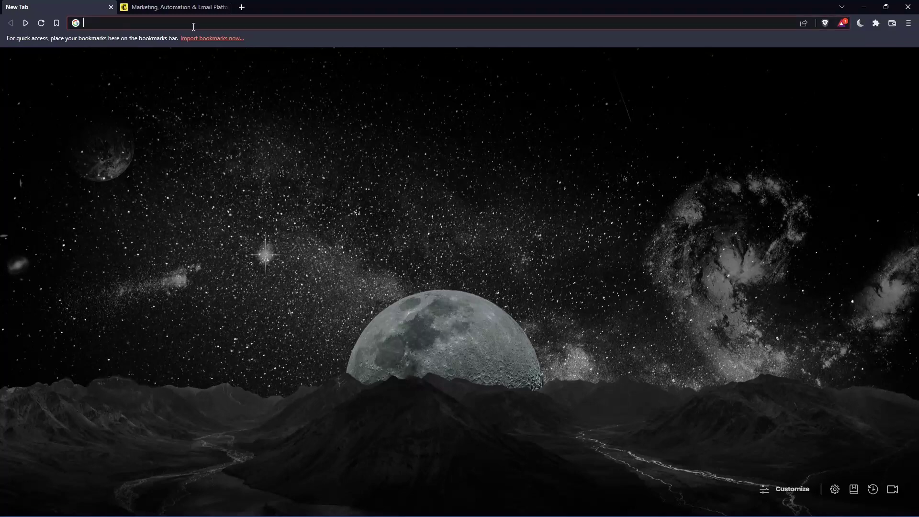
pyautogui.write('mailchimp')
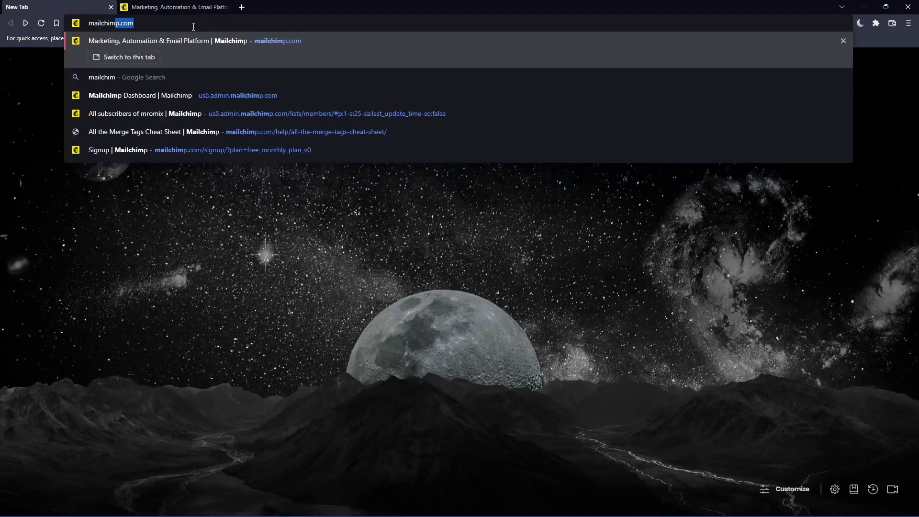
pyautogui.write('.com')
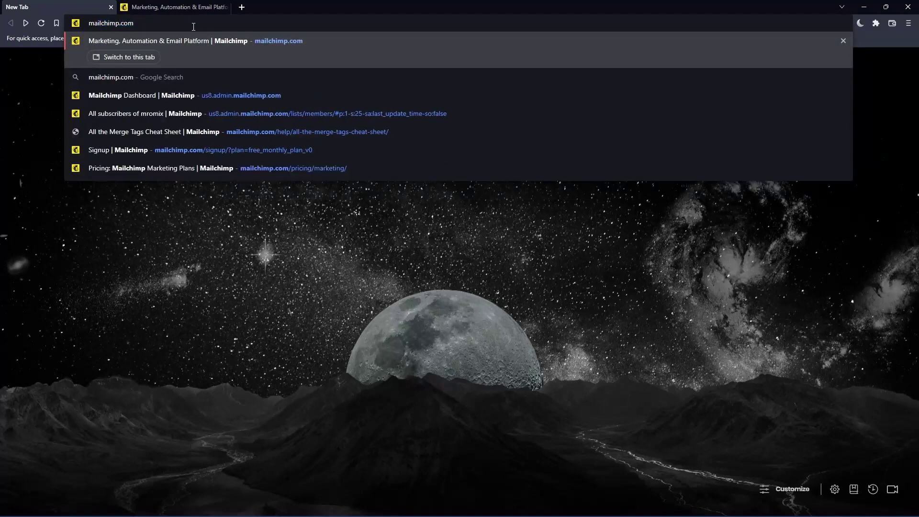
# Switch to the Mailchimp tab, visit Log In and return, then load the marketing plans pricing page
pyautogui.click(267, 41)
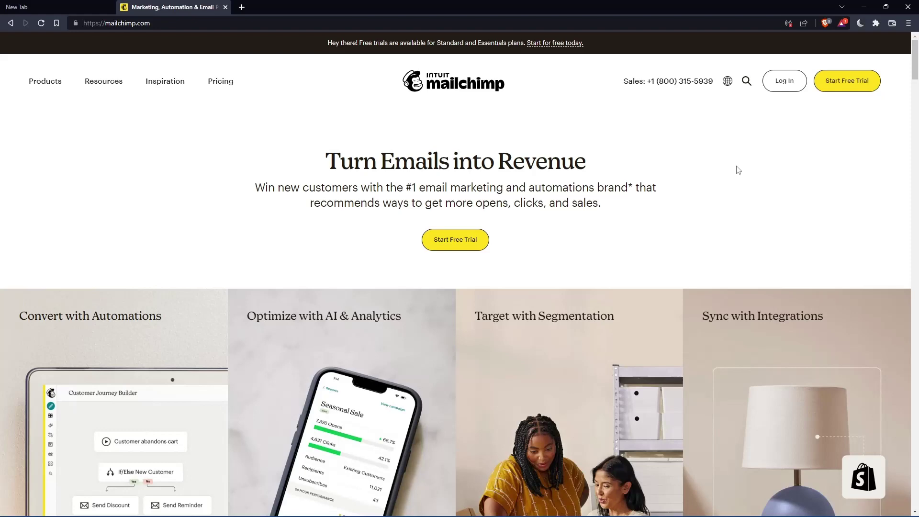
pyautogui.click(782, 81)
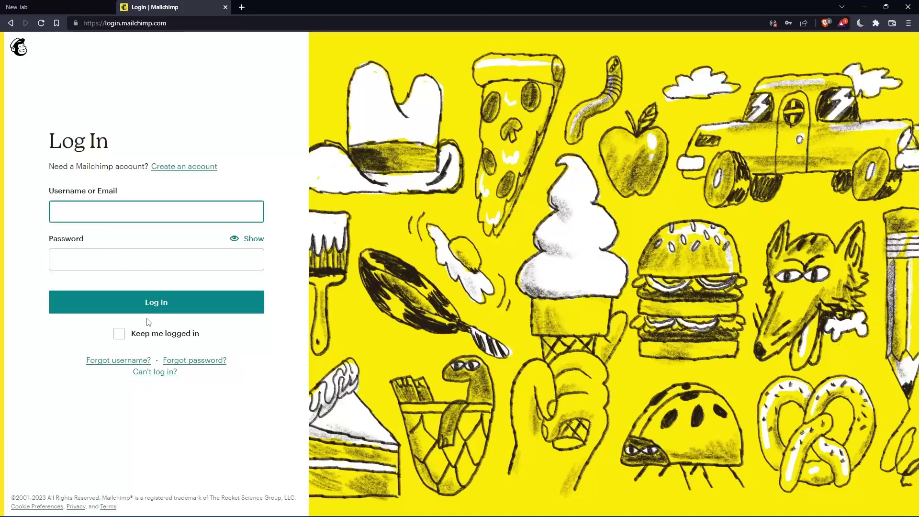
pyautogui.hotkey('alt', 'Left')
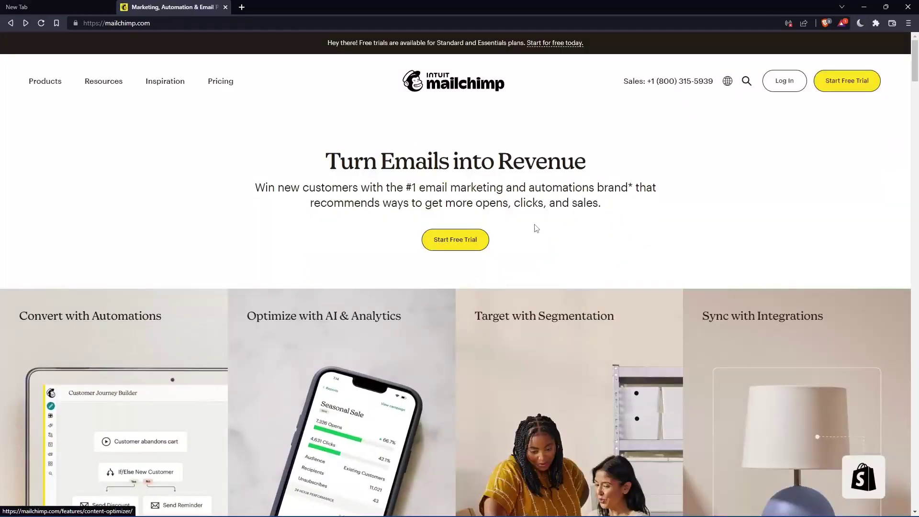
pyautogui.scroll(-12, 536, 228)
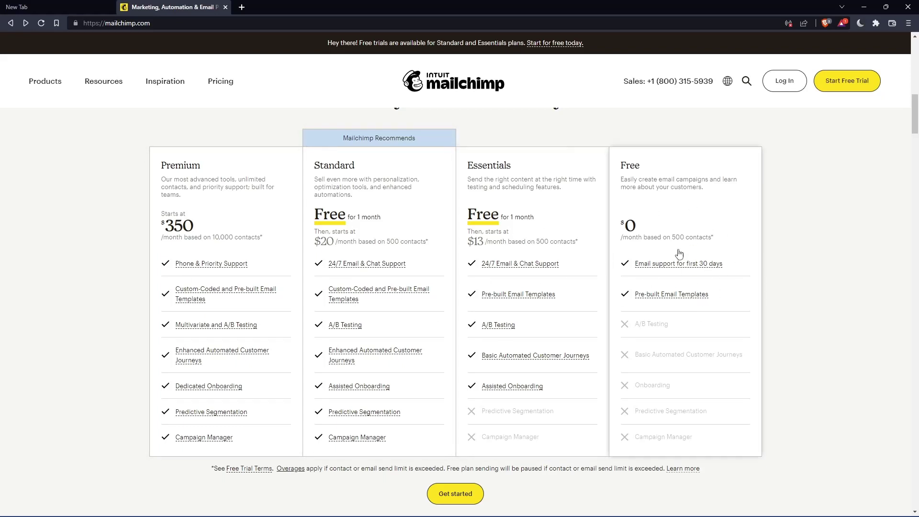
pyautogui.press('F5')
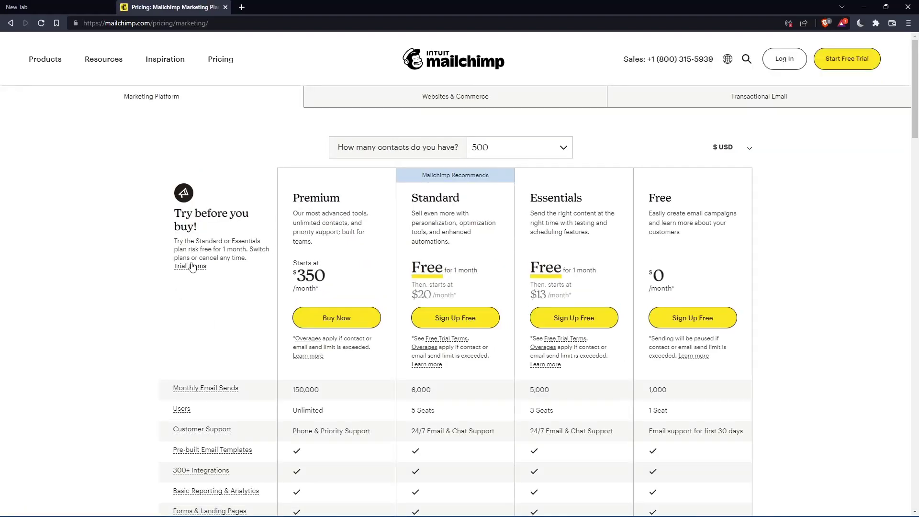
# Start Sign Up Free for the Free plan and begin the sign-up email, dismissing saved suggestions
pyautogui.click(696, 326)
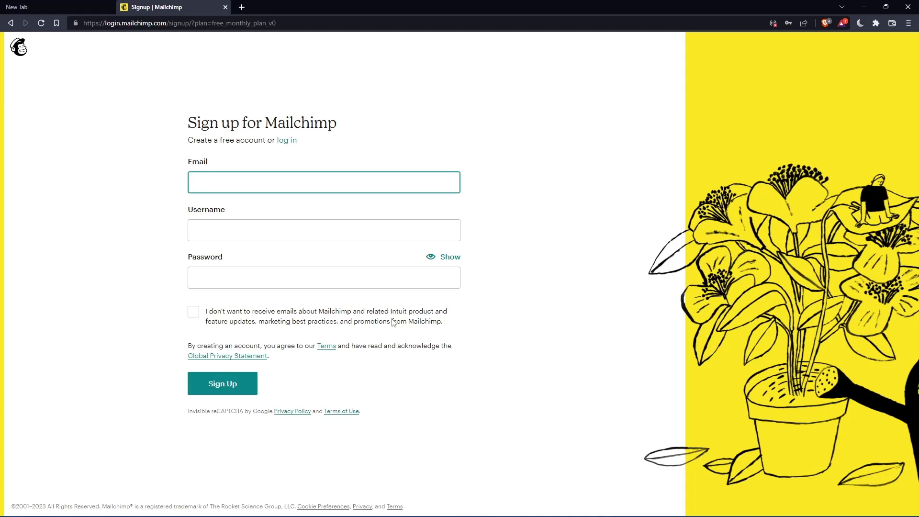
pyautogui.click(316, 187)
pyautogui.click(519, 159)
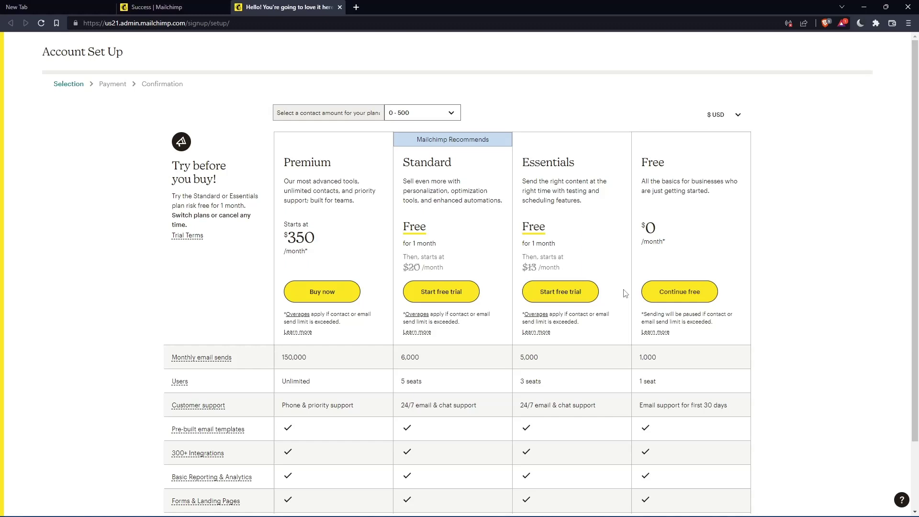
# Stay on the Free plan and submit first, last and business names from saved suggestions, ending the business name in 0
pyautogui.click(691, 295)
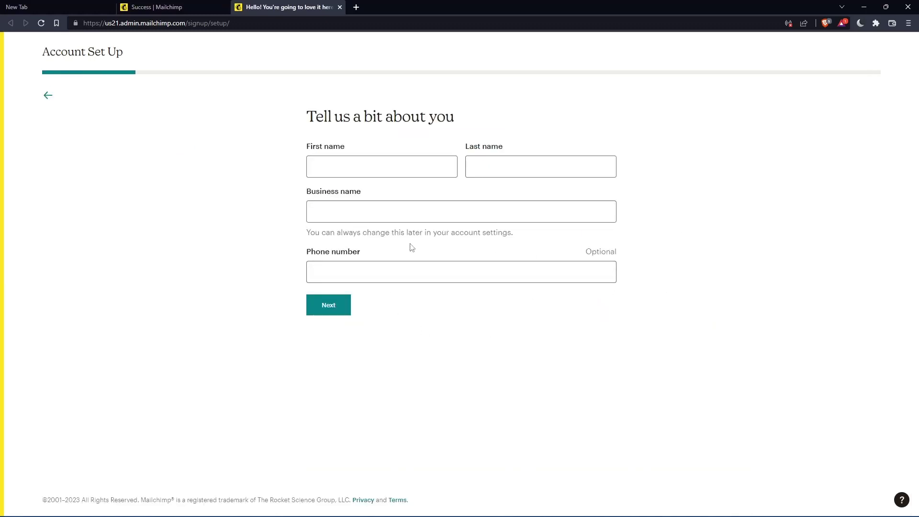
pyautogui.click(378, 167)
pyautogui.click(516, 170)
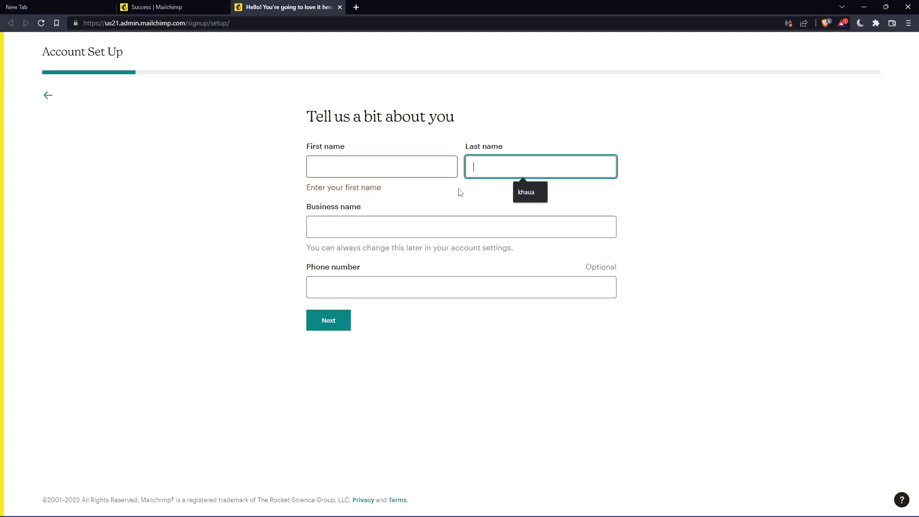
pyautogui.click(364, 168)
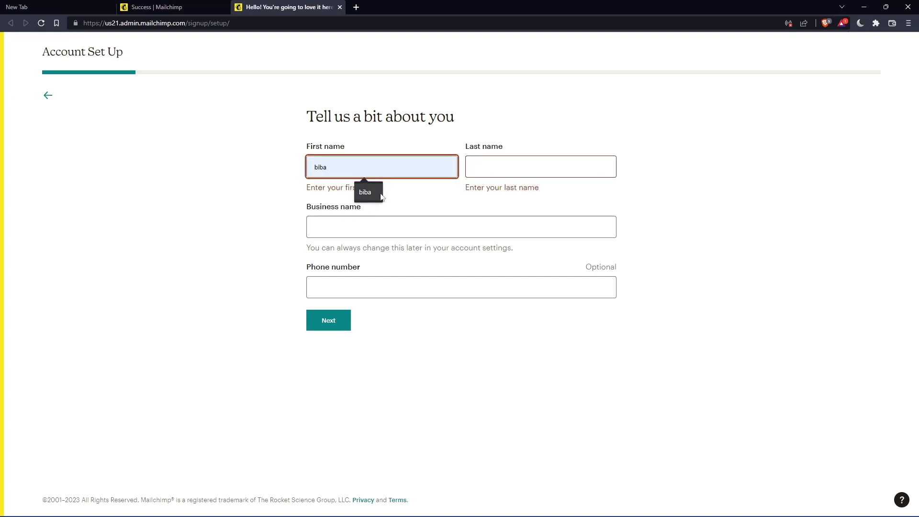
pyautogui.click(368, 192)
pyautogui.click(524, 168)
pyautogui.click(529, 192)
pyautogui.click(364, 213)
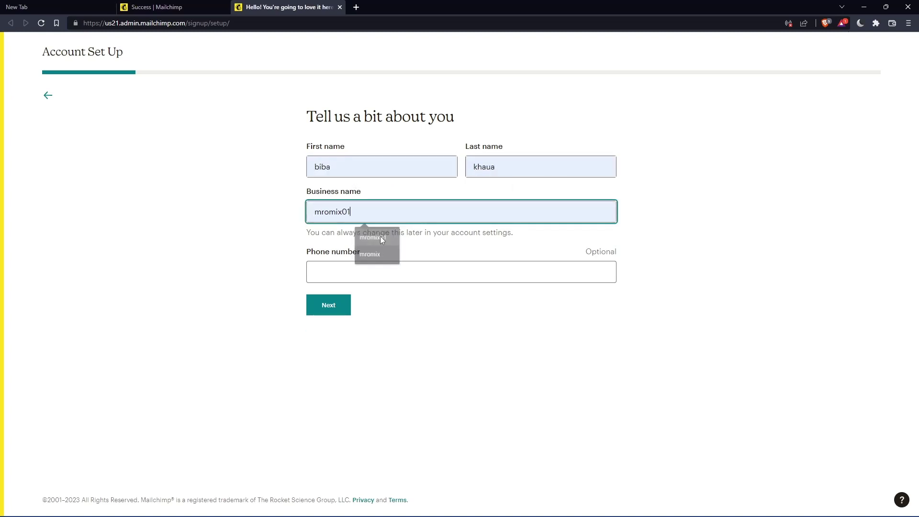
pyautogui.click(380, 237)
pyautogui.press('BackSpace')
pyautogui.press('BackSpace')
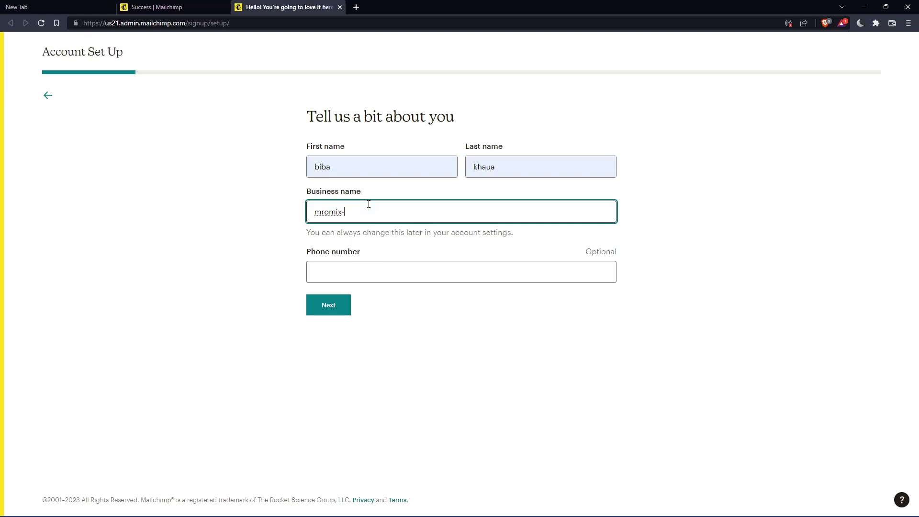
pyautogui.write('0')
pyautogui.click(337, 303)
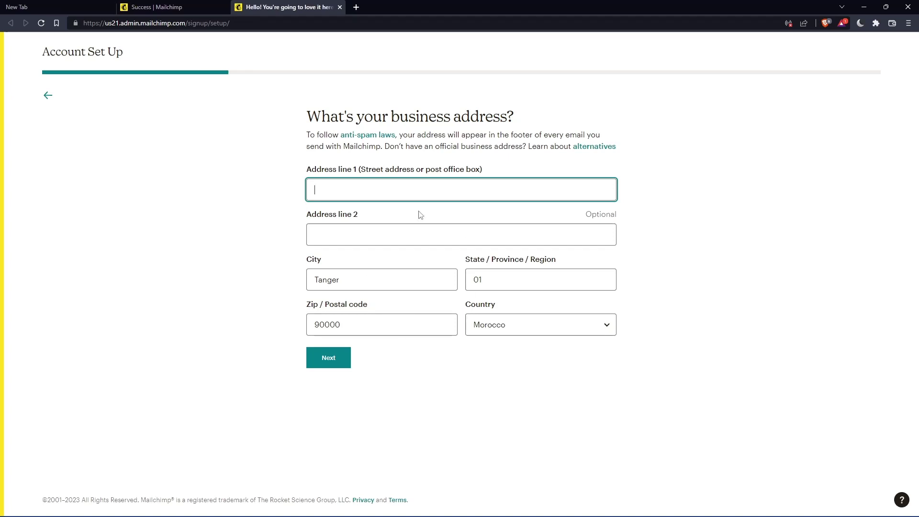
# Fill the business address from a saved autofill suggestion and submit it
pyautogui.write('--')
pyautogui.click(393, 219)
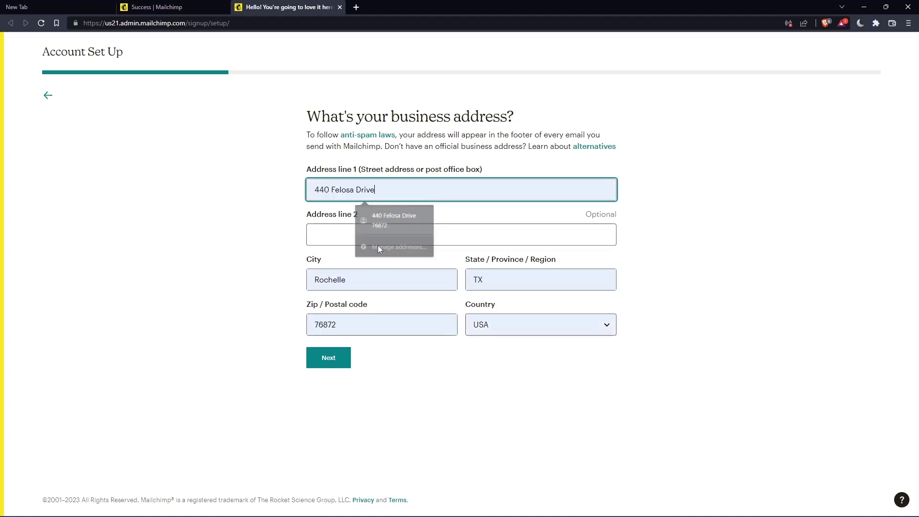
pyautogui.click(320, 353)
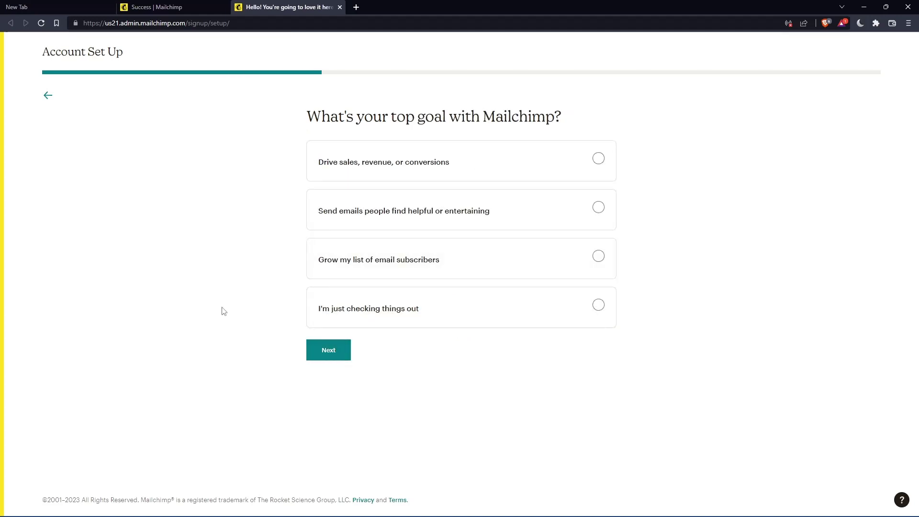
# Choose 'I'm just checking things out' as the goal and skip the subscriber, selling, brand and final questions
pyautogui.click(317, 355)
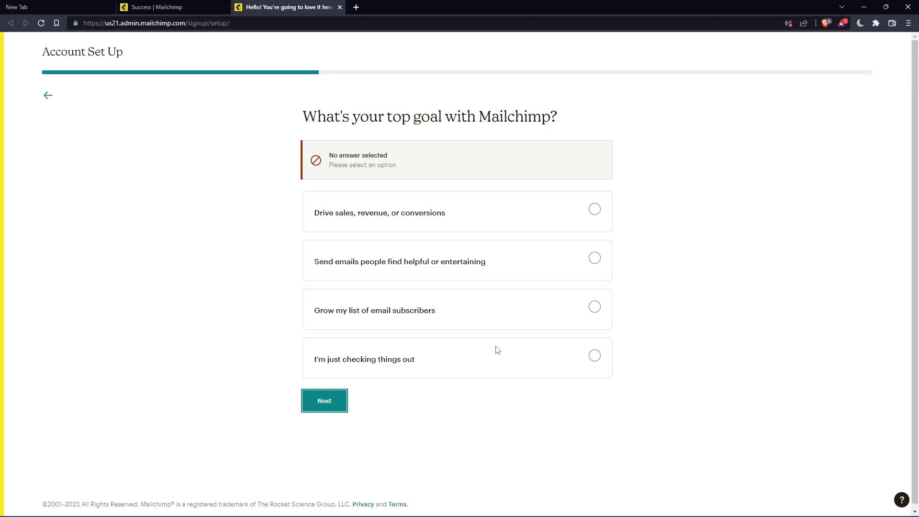
pyautogui.click(499, 374)
pyautogui.click(330, 351)
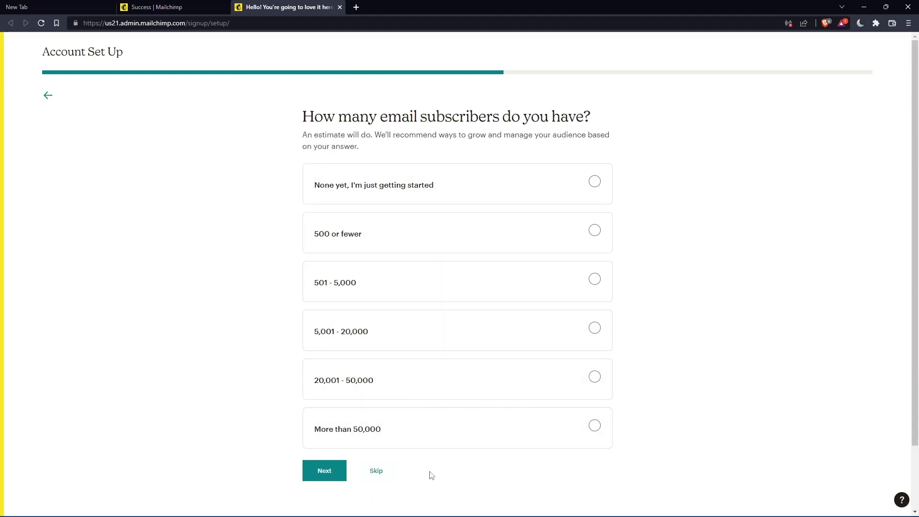
pyautogui.click(376, 471)
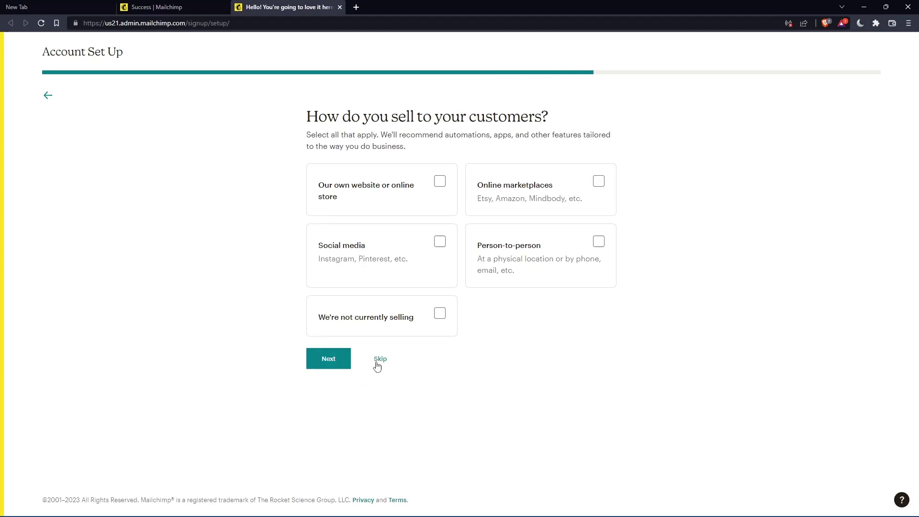
pyautogui.click(378, 365)
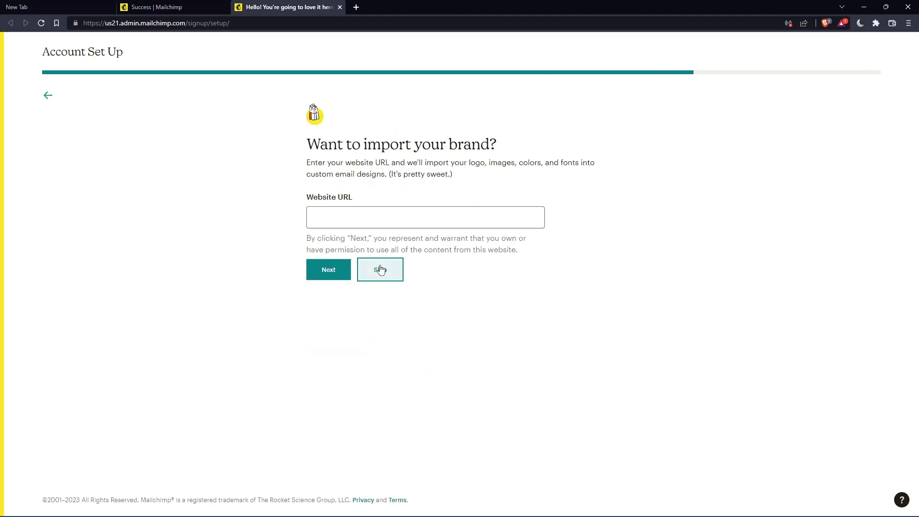
pyautogui.click(380, 269)
pyautogui.click(335, 321)
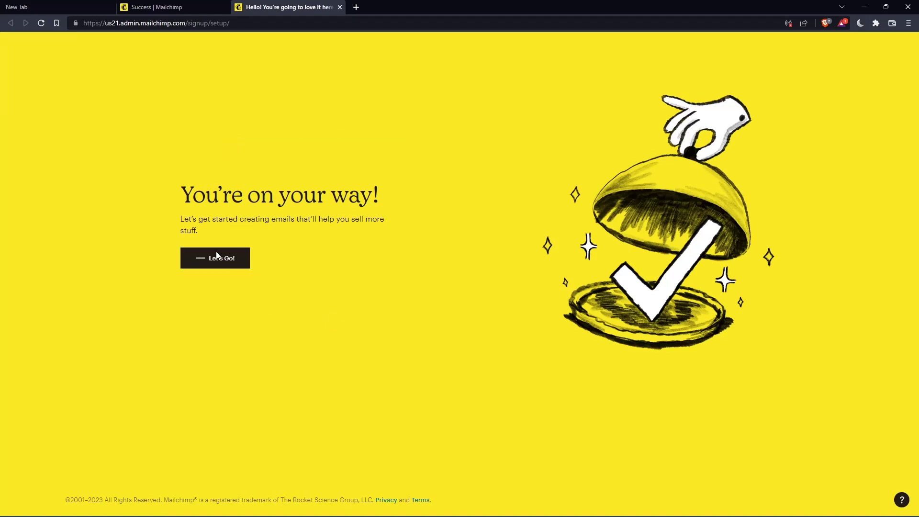
# Go to the dashboard, list all campaigns and open the March 9th Untitled draft for editing
pyautogui.click(217, 253)
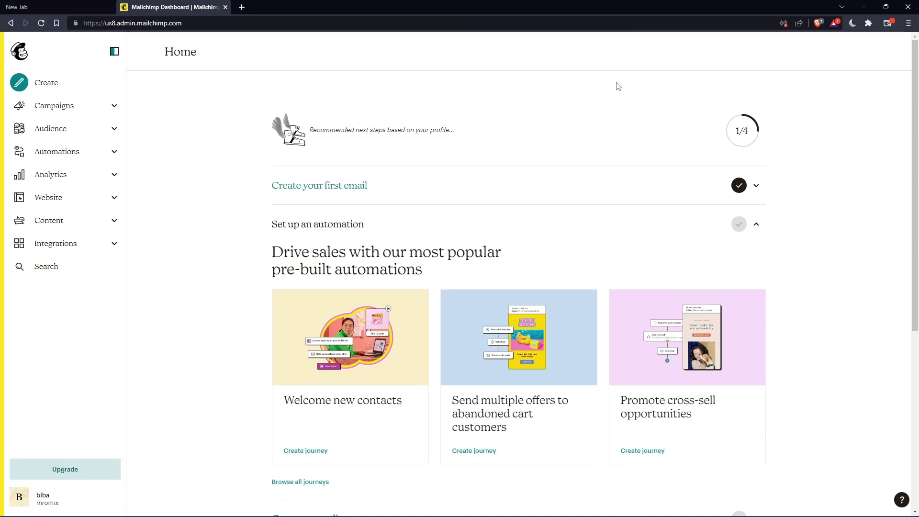
pyautogui.click(88, 105)
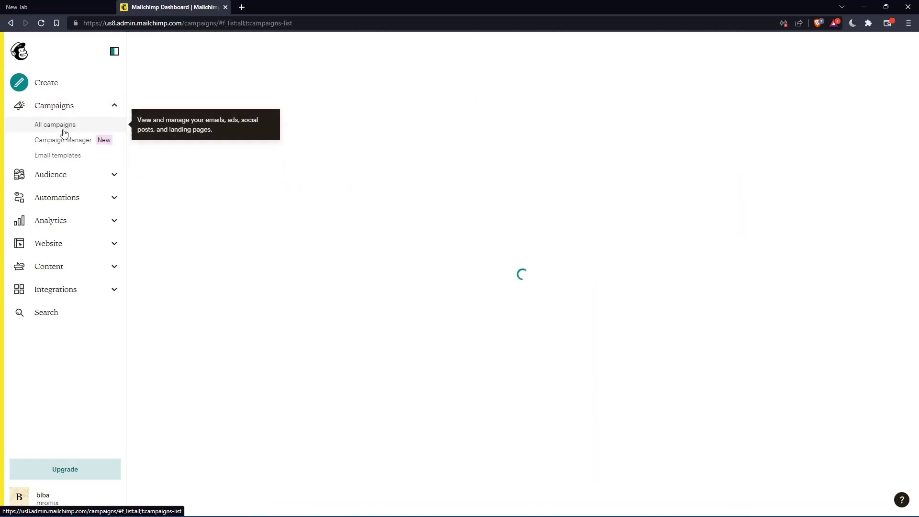
pyautogui.click(54, 125)
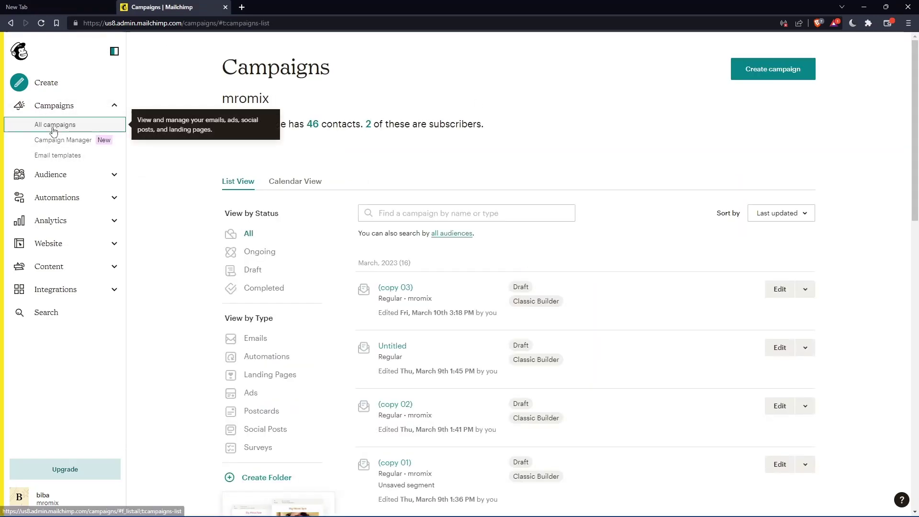
pyautogui.click(114, 105)
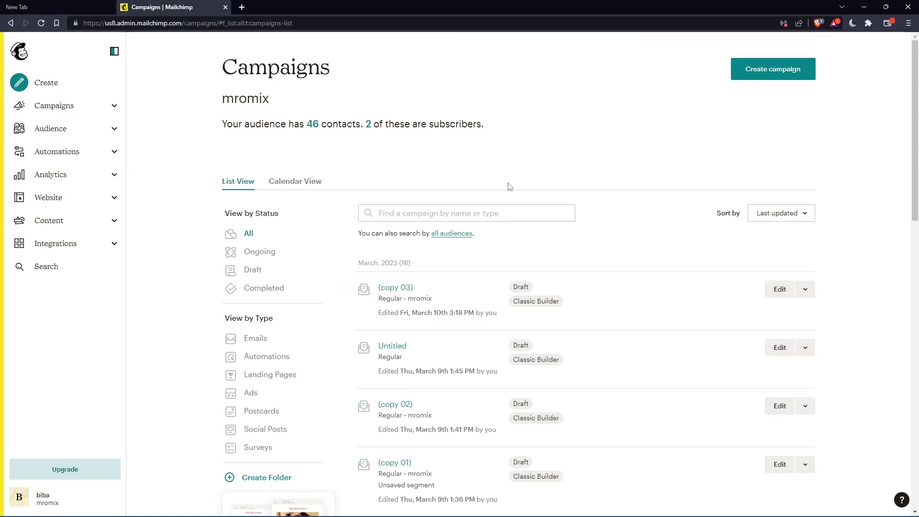
pyautogui.scroll(-2, 651, 273)
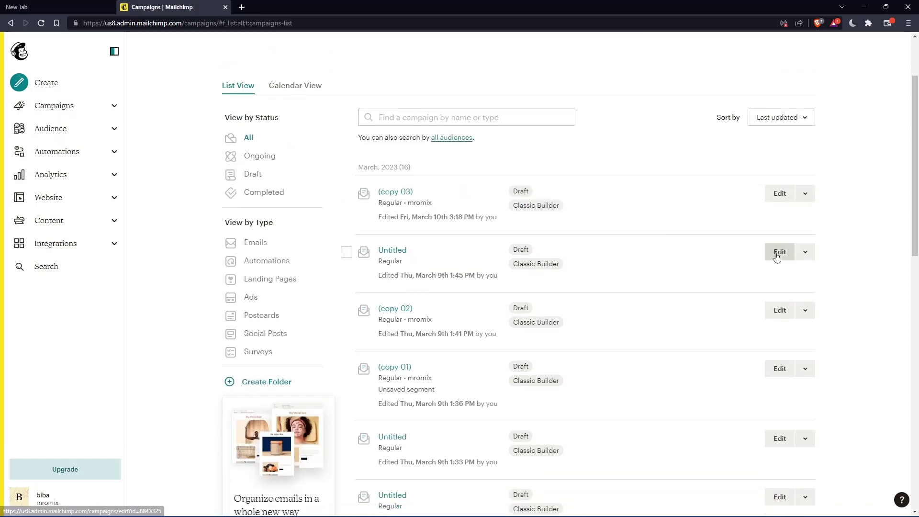
pyautogui.click(776, 253)
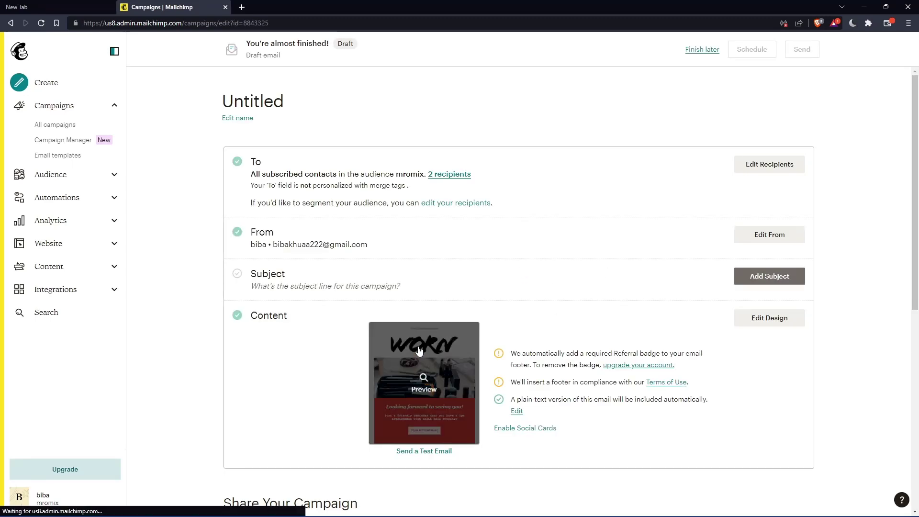
pyautogui.click(416, 373)
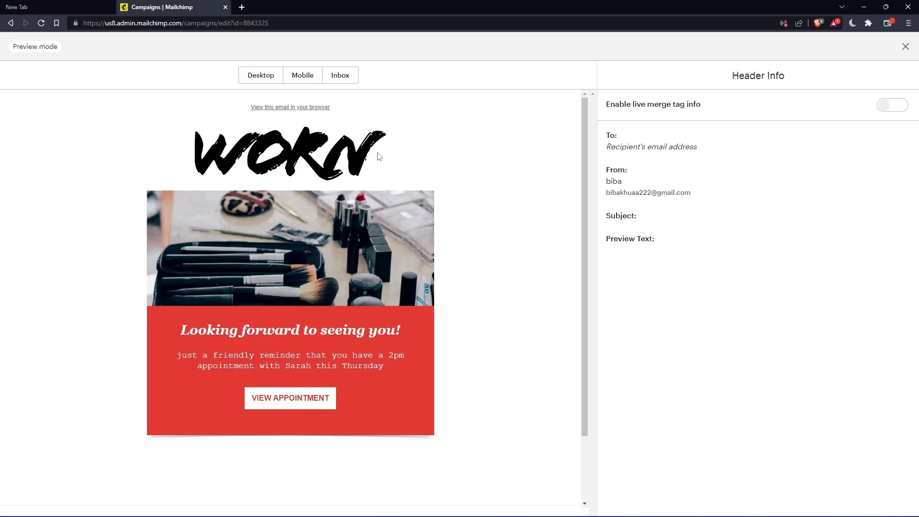
pyautogui.hotkey('alt', 'Left')
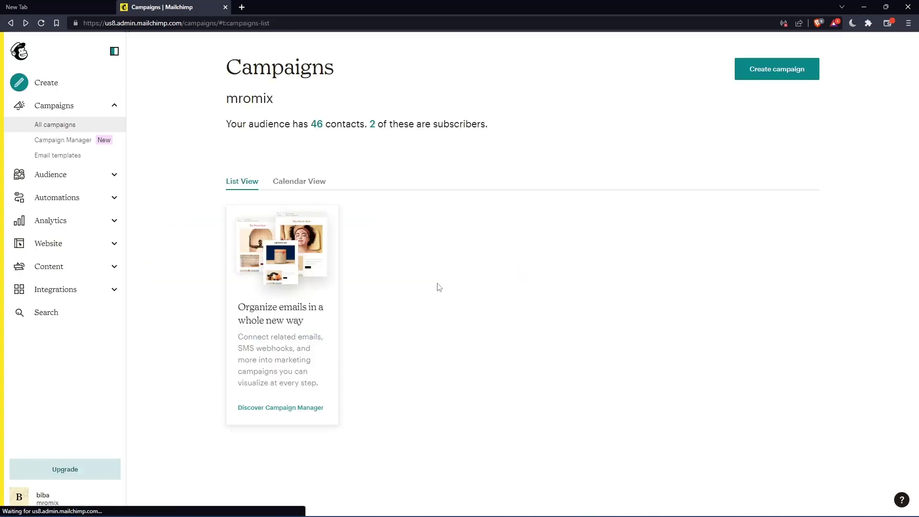
pyautogui.scroll(-3, 477, 290)
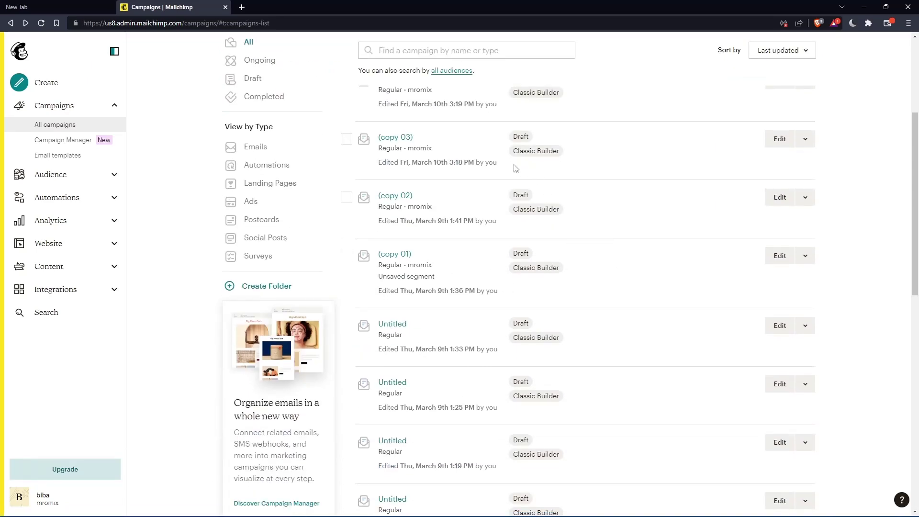
pyautogui.scroll(3, 432, 313)
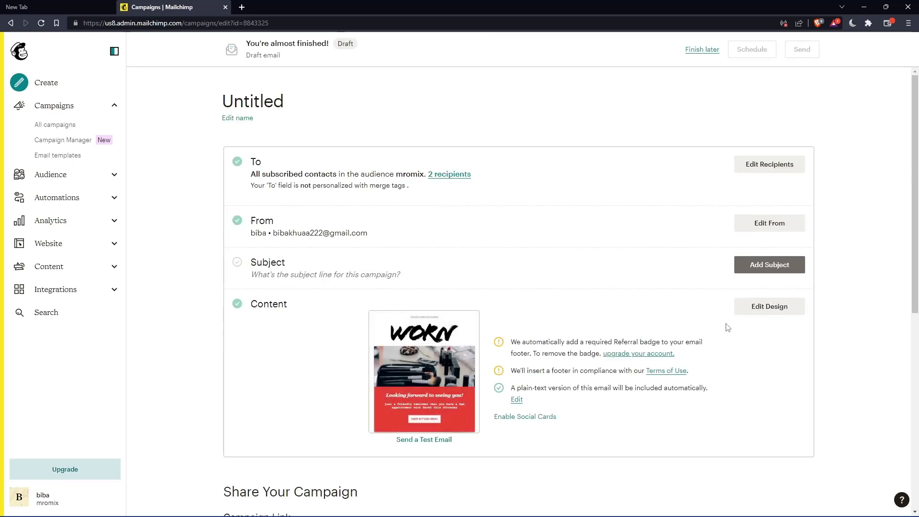
# Open the Untitled draft's WORN appointment-reminder email with Edit Design
pyautogui.click(758, 311)
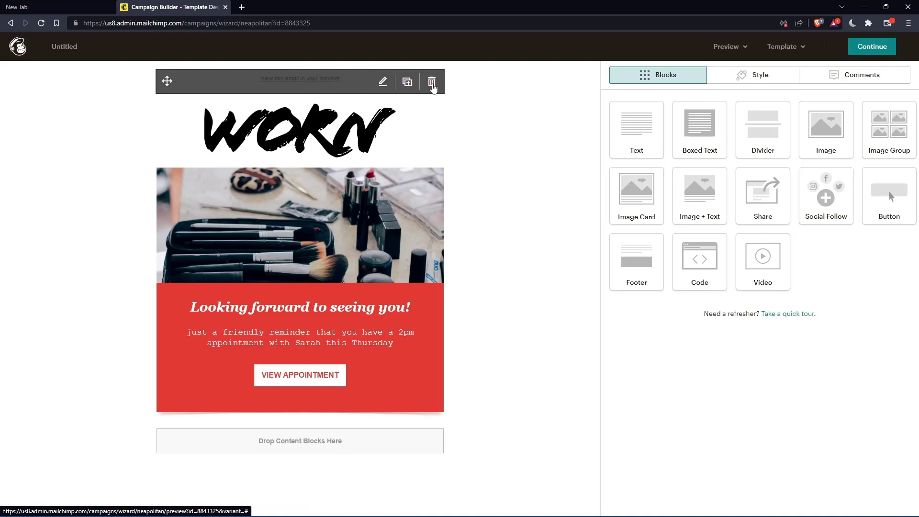
# Delete the 'View this email in your browser' block above the WORN logo and continue to the campaign overview
pyautogui.click(431, 83)
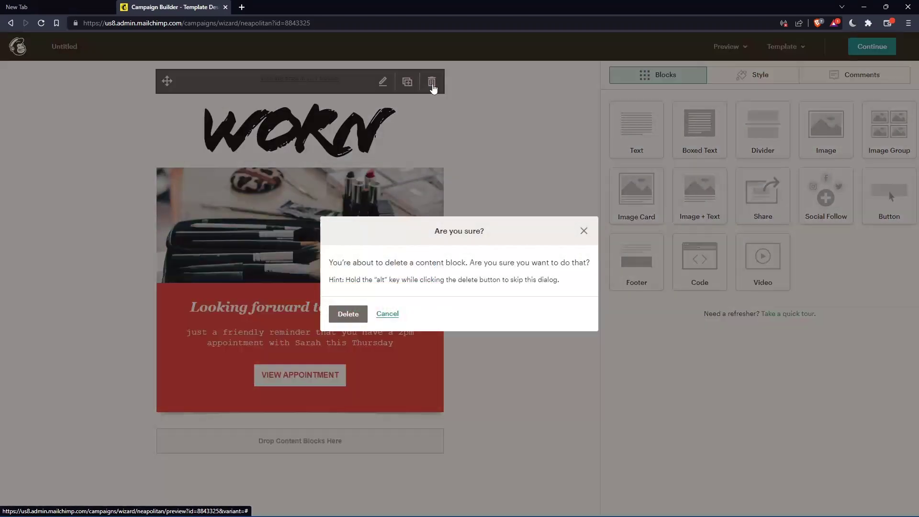
pyautogui.click(347, 313)
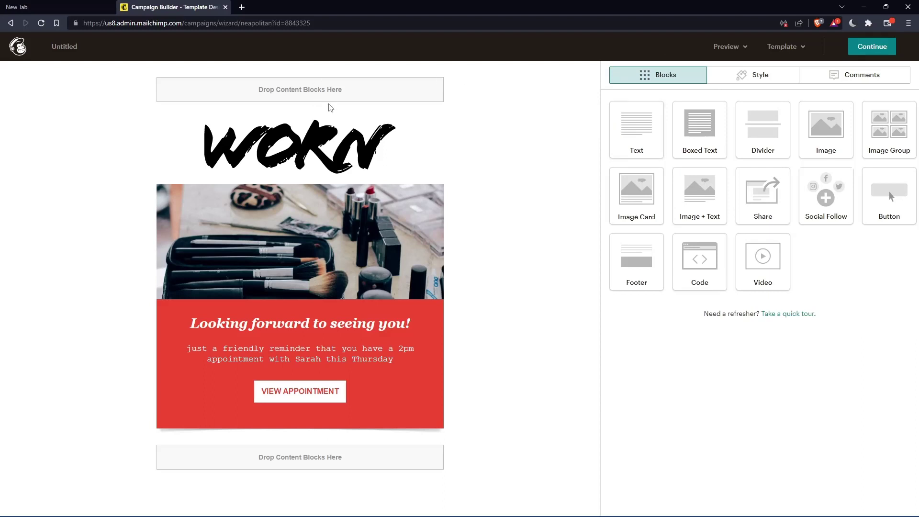
pyautogui.moveTo(366, 118)
pyautogui.click(878, 52)
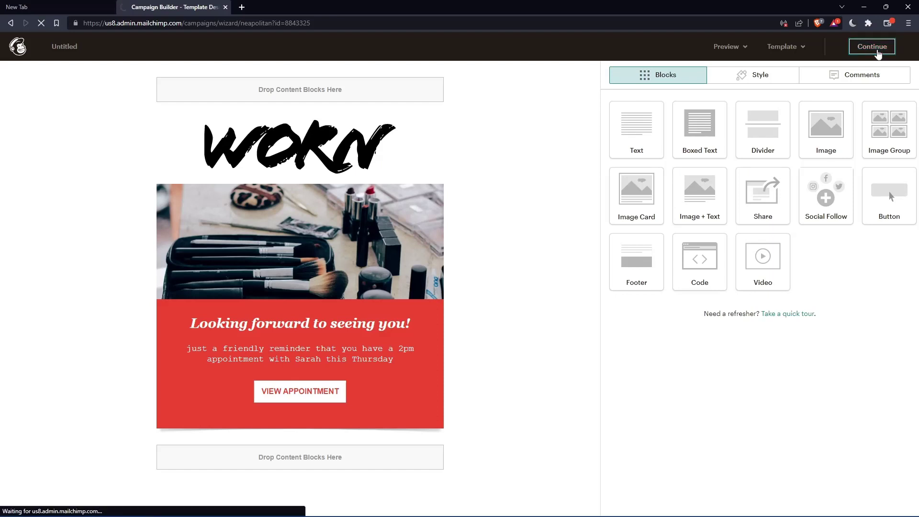